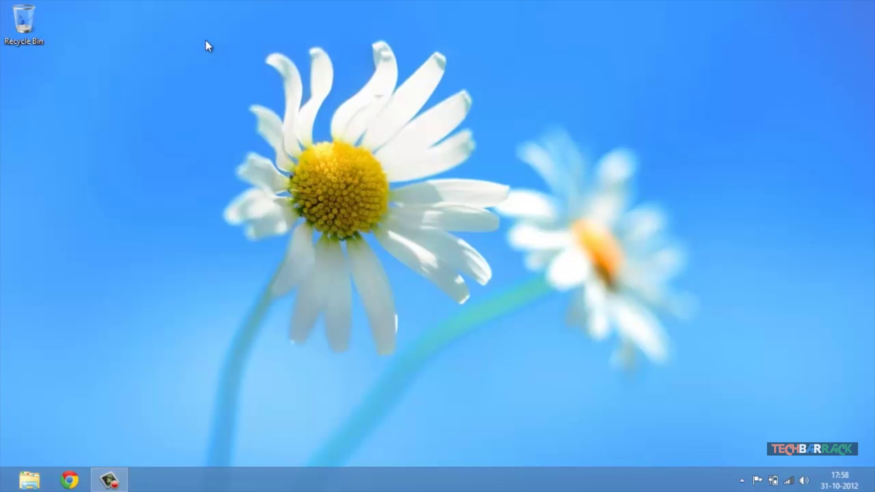
Drag a selection box on the empty desktop, then open the Start screen from the bottom-left corner.
drag(163, 39, 597, 447)
mouse_move(1, 491)
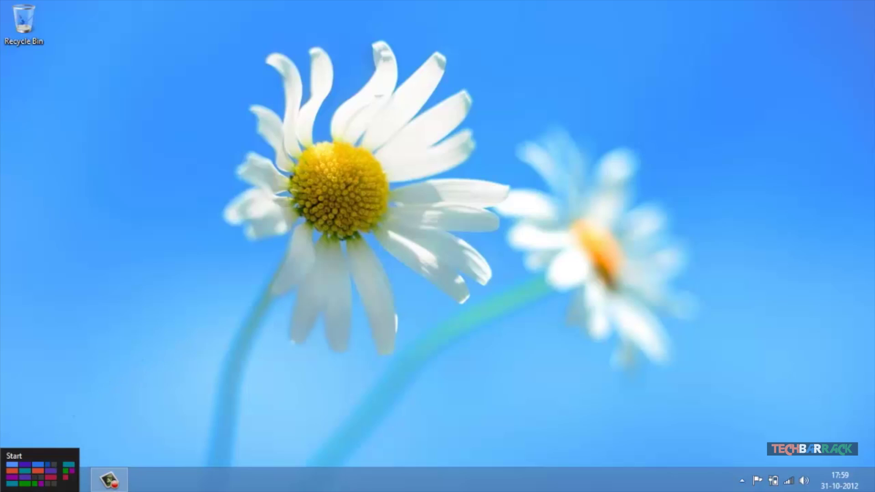
click(10, 486)
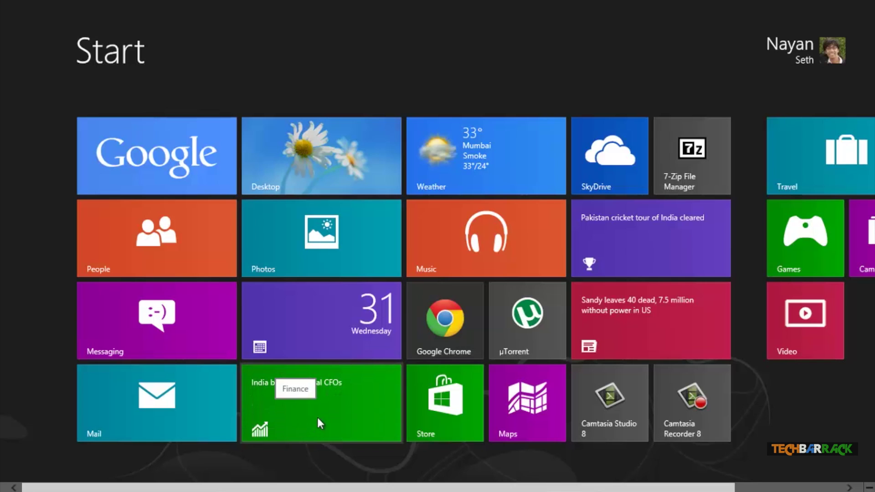
Show All apps from the Start screen's command bar and zoom out into letter groups.
right_click(787, 408)
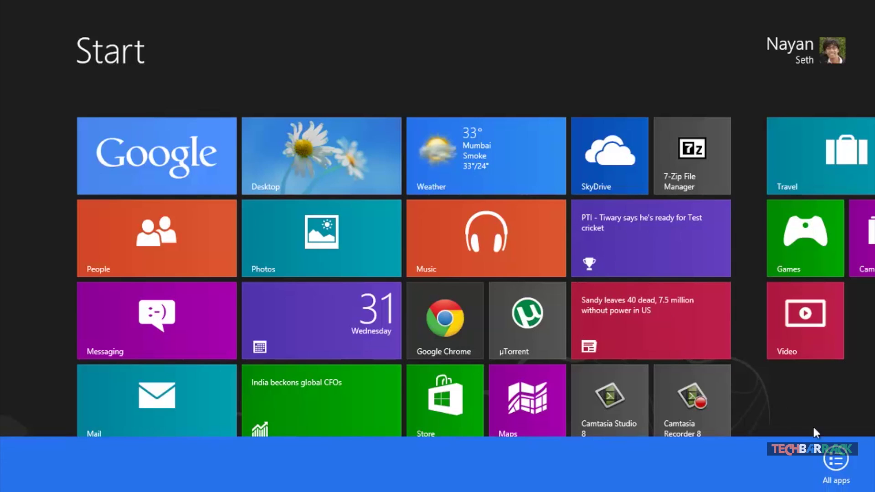
click(837, 462)
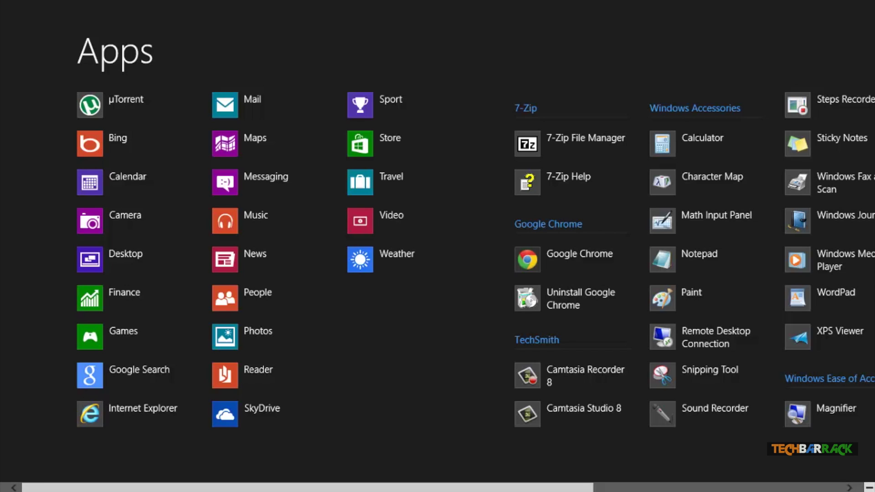
click(869, 487)
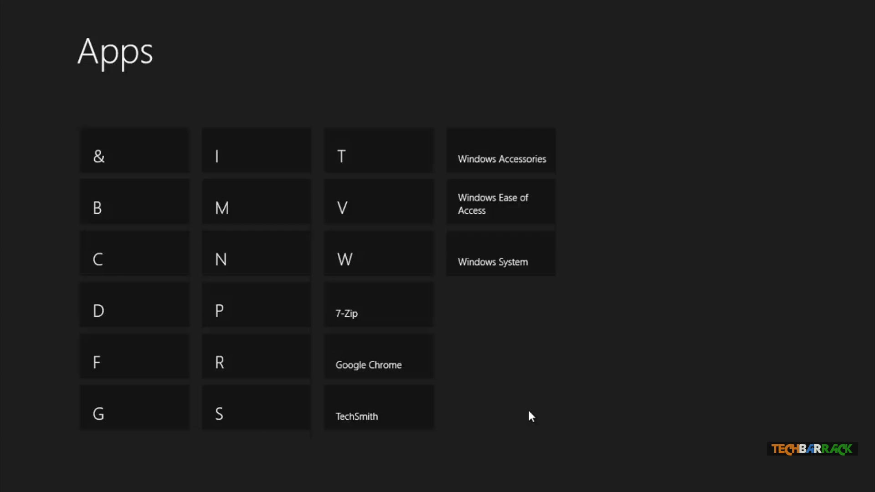
Return to the Start screen with the Windows key and reveal the charms with clock and date.
key(super)
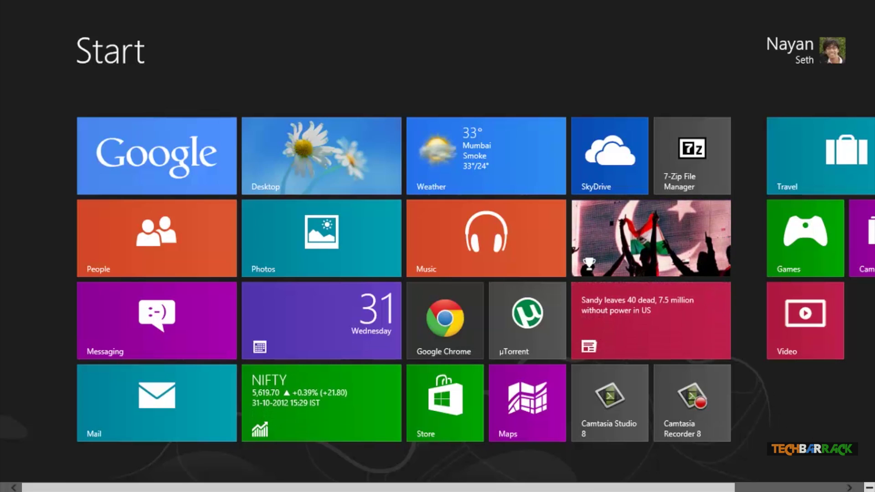
mouse_move(873, 490)
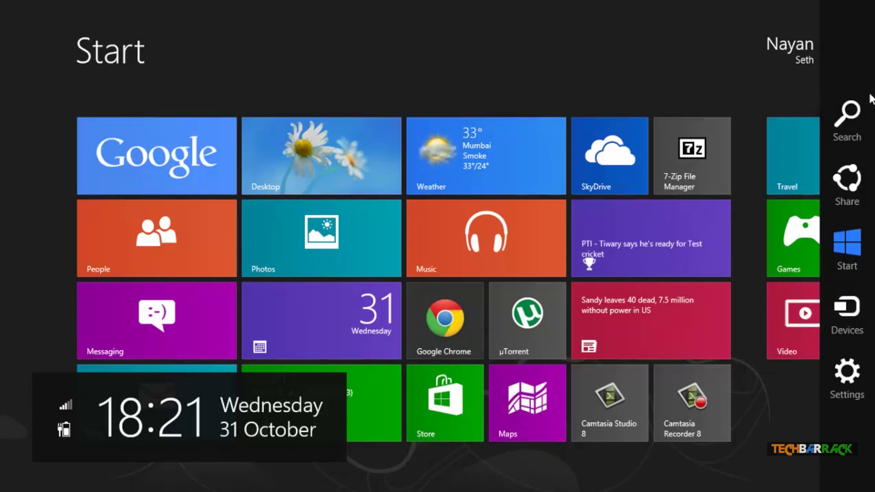
click(867, 136)
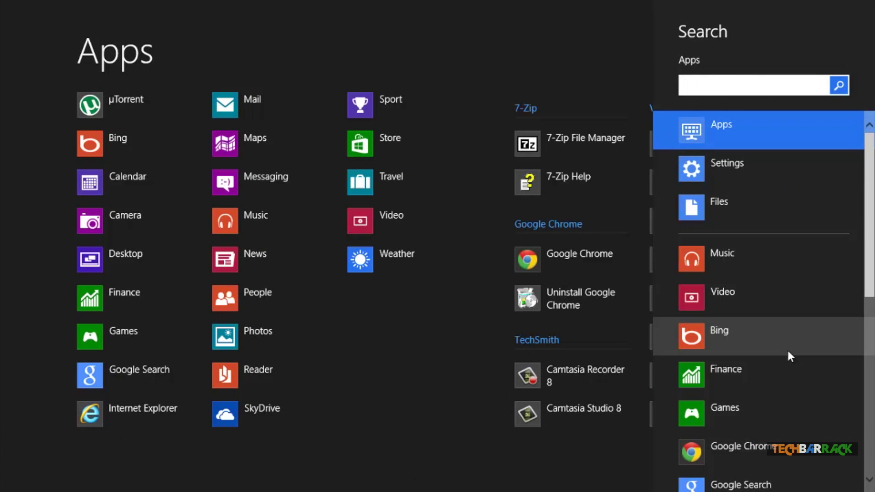
click(726, 174)
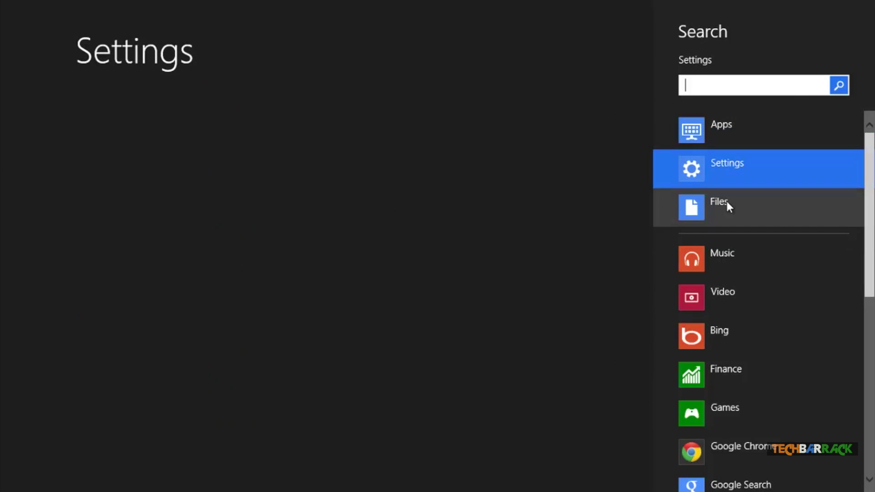
click(723, 116)
click(735, 157)
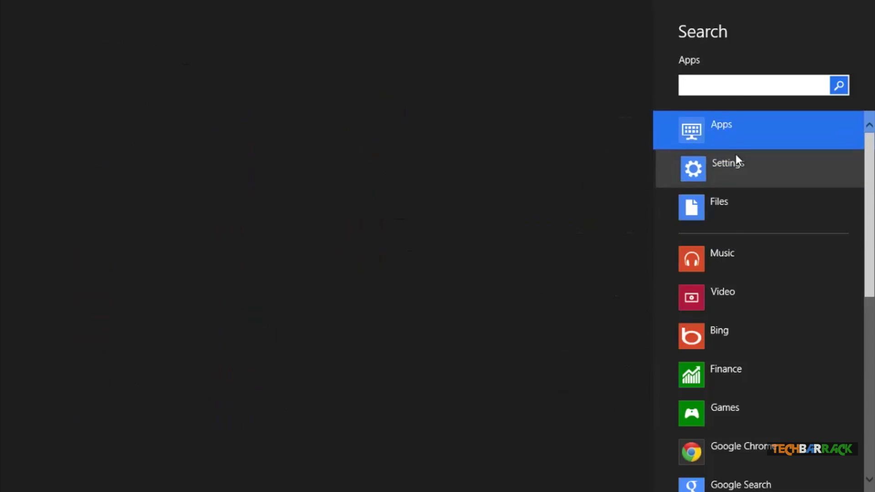
click(731, 223)
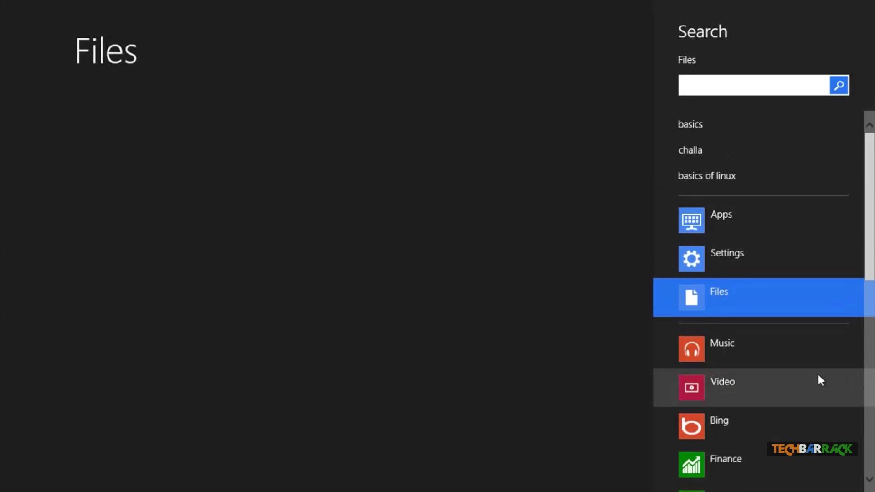
mouse_move(873, 487)
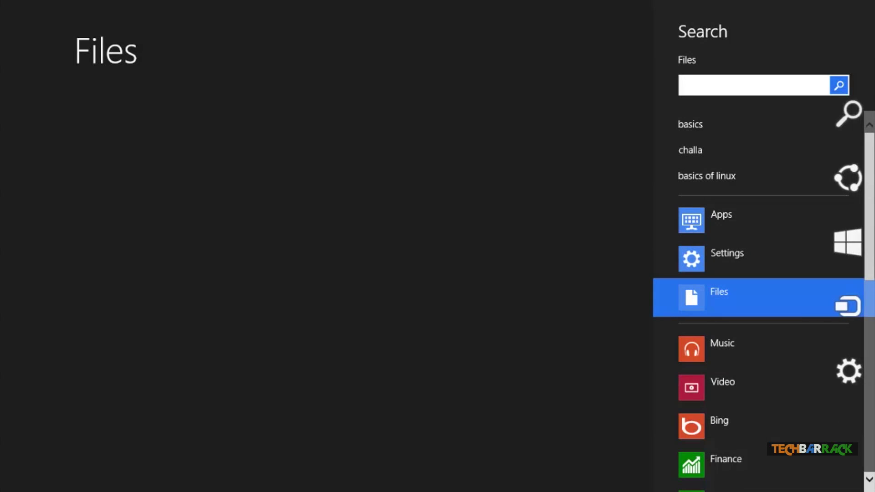
mouse_move(865, 258)
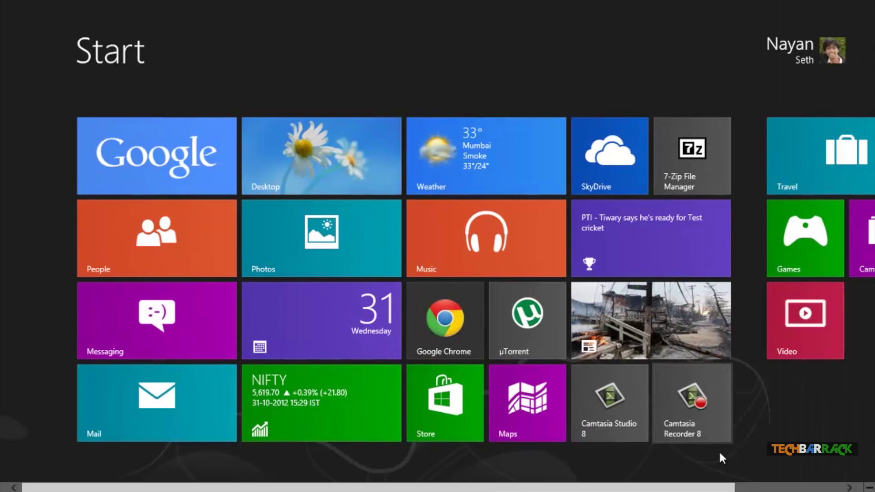
Launch Reader from All apps to view the Linux PDF, then reveal the charms bar.
right_click(799, 390)
click(835, 461)
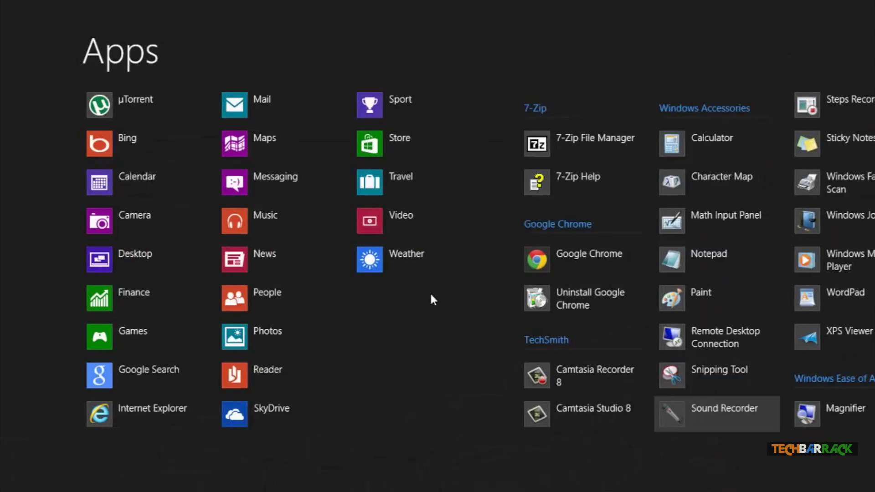
click(244, 383)
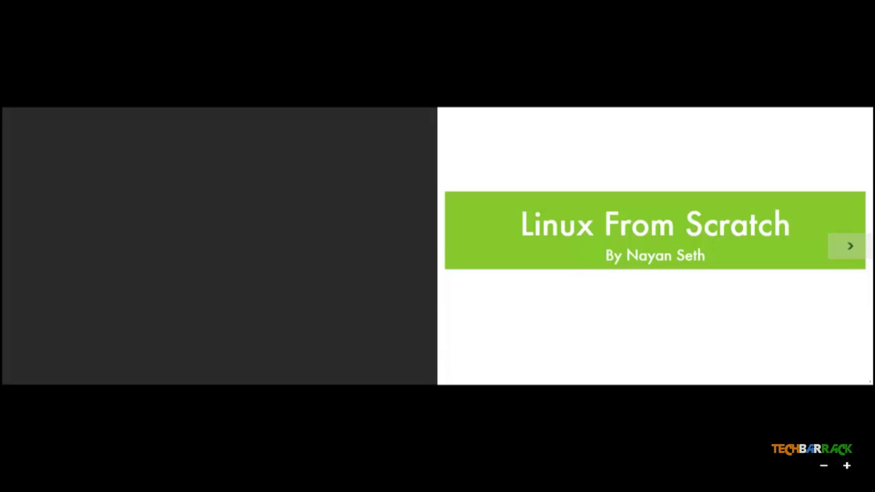
mouse_move(873, 3)
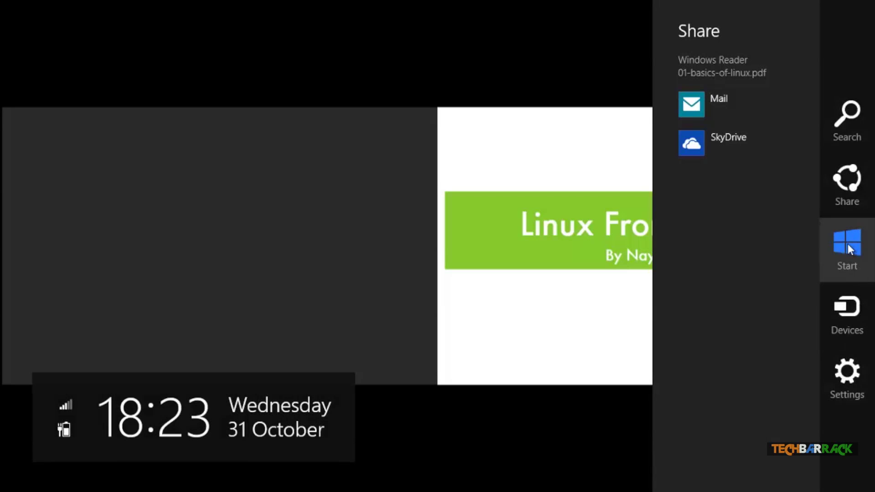
Go back to the Start screen and view the Devices charm before dismissing it.
click(848, 244)
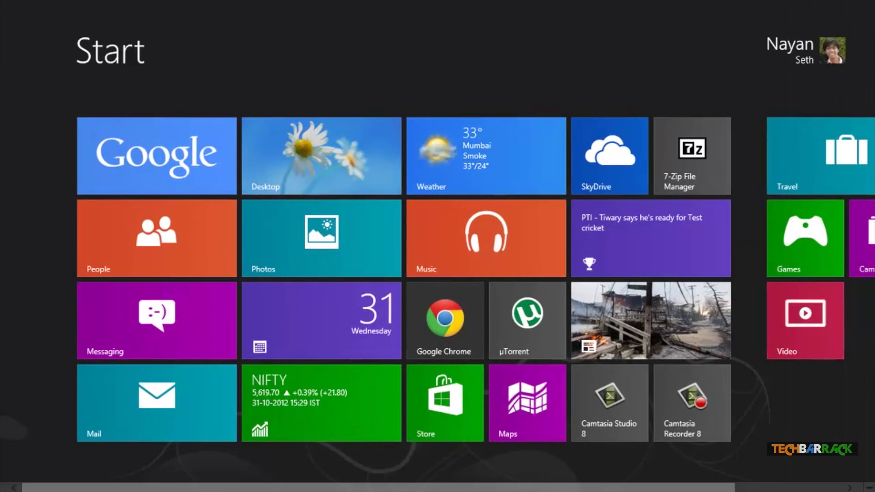
mouse_move(873, 490)
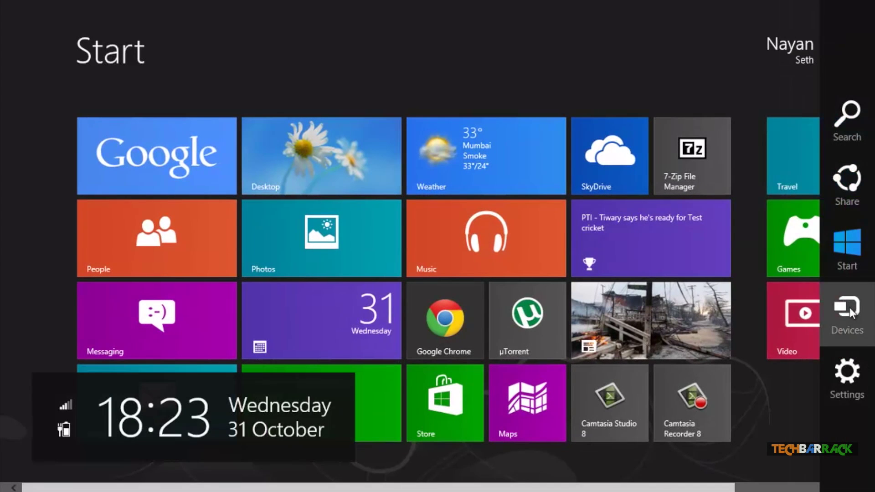
click(850, 310)
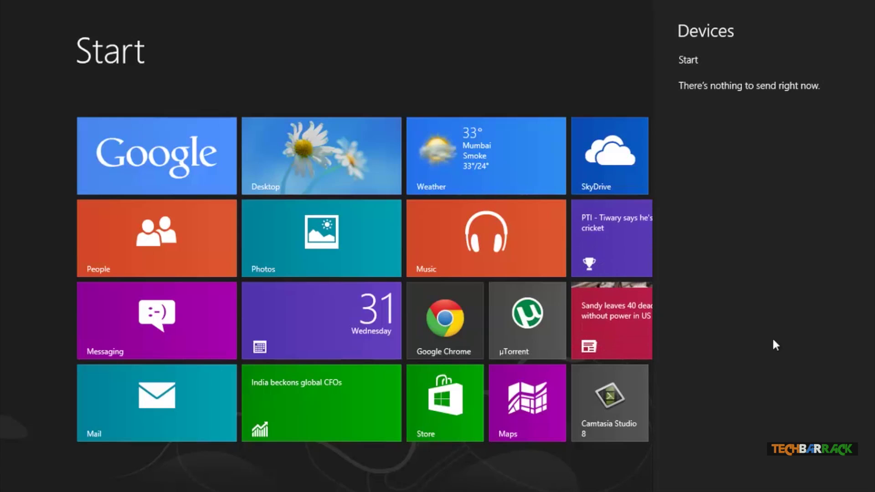
click(609, 482)
Clear personal info from the live tiles in Start Settings, then return to the settings list.
mouse_move(873, 490)
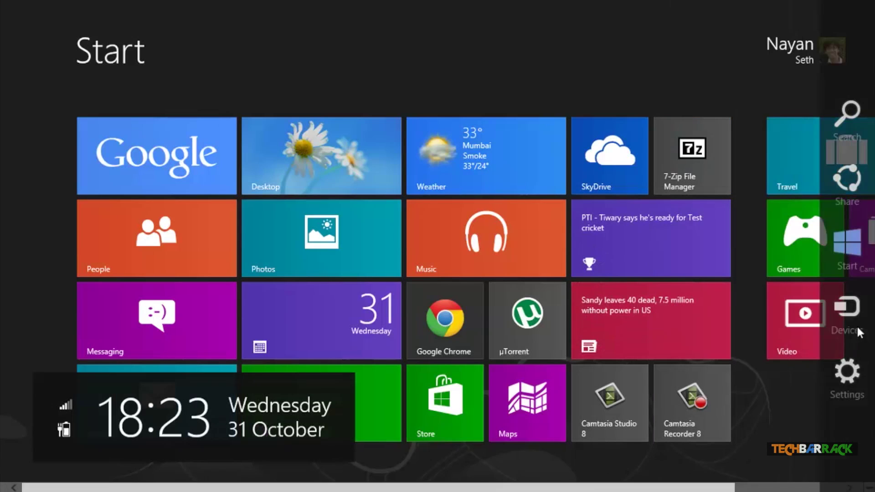
click(847, 379)
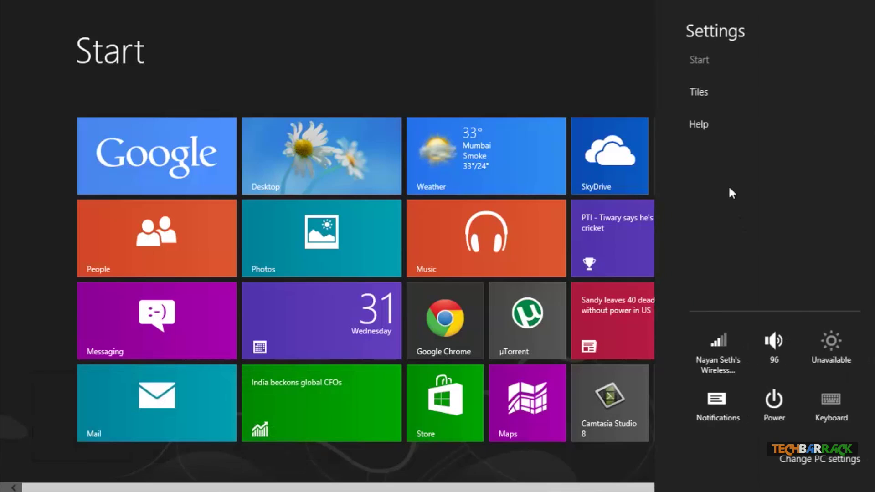
click(710, 90)
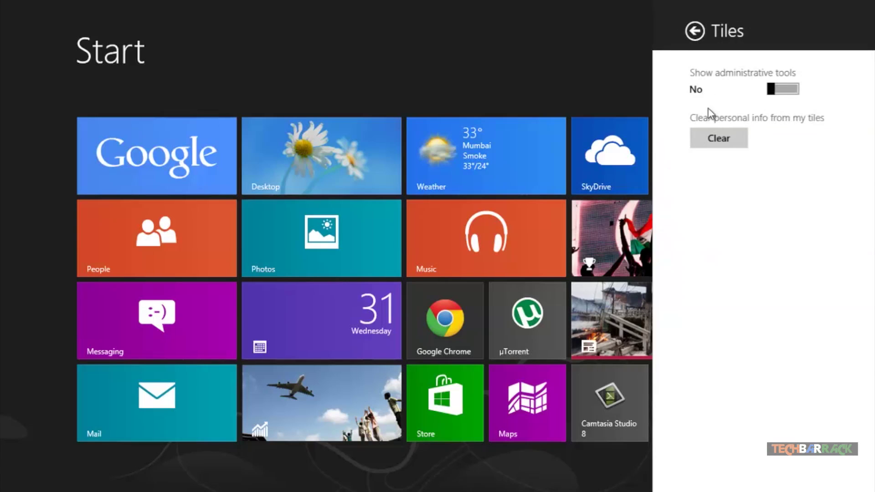
click(714, 136)
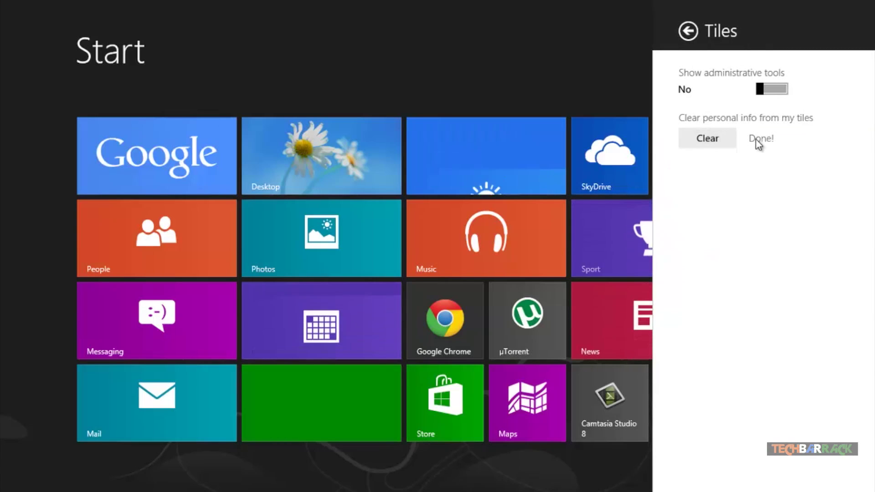
click(688, 31)
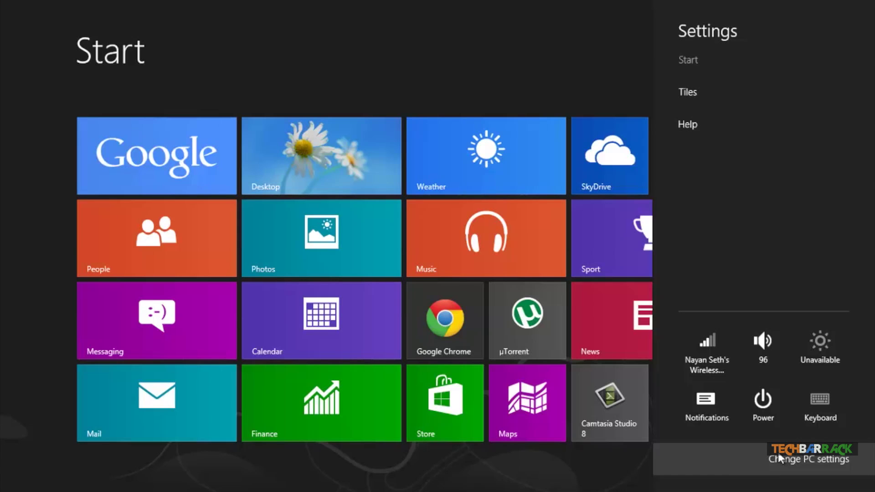
Close Start Settings, open the Desktop tile, then open and dismiss the desktop Settings pane.
click(574, 59)
mouse_move(873, 490)
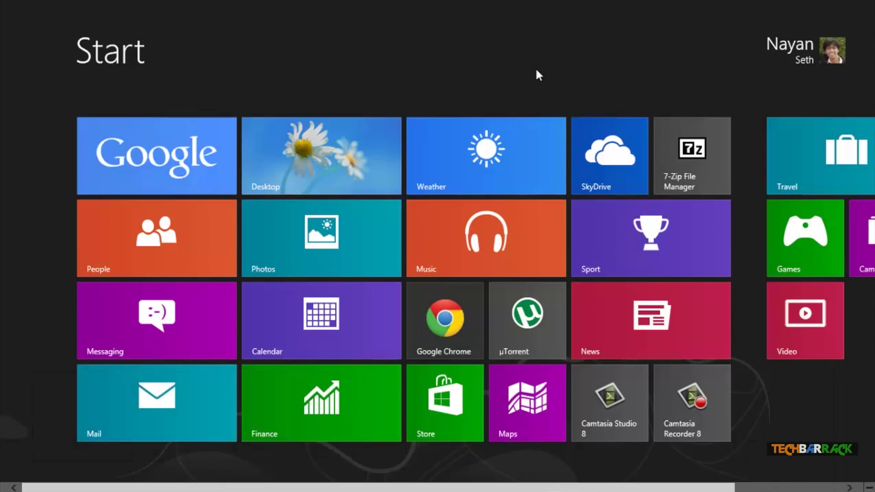
click(306, 176)
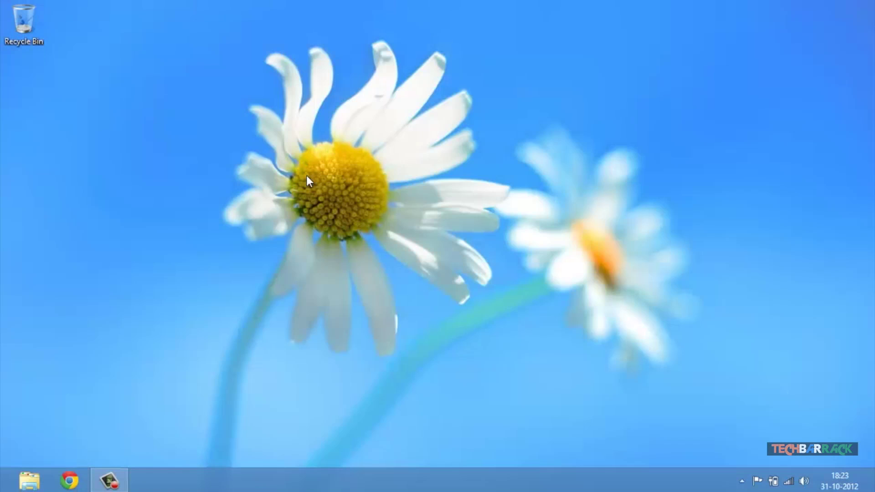
mouse_move(873, 490)
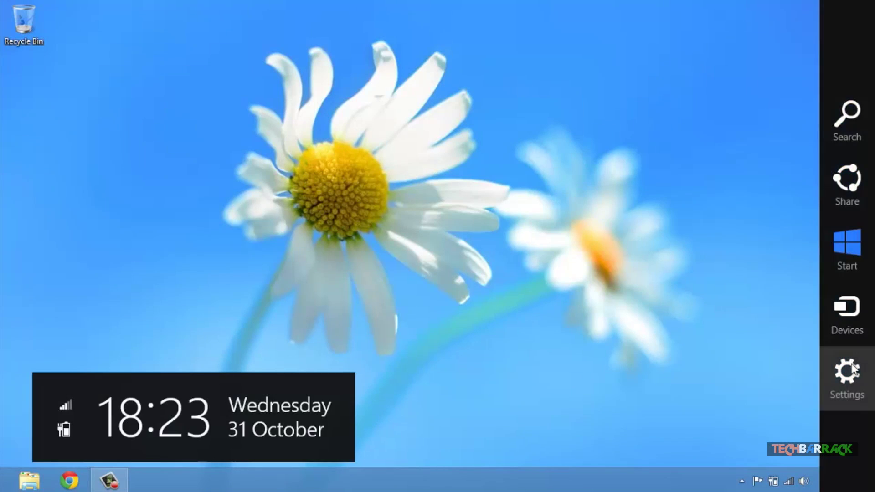
click(847, 371)
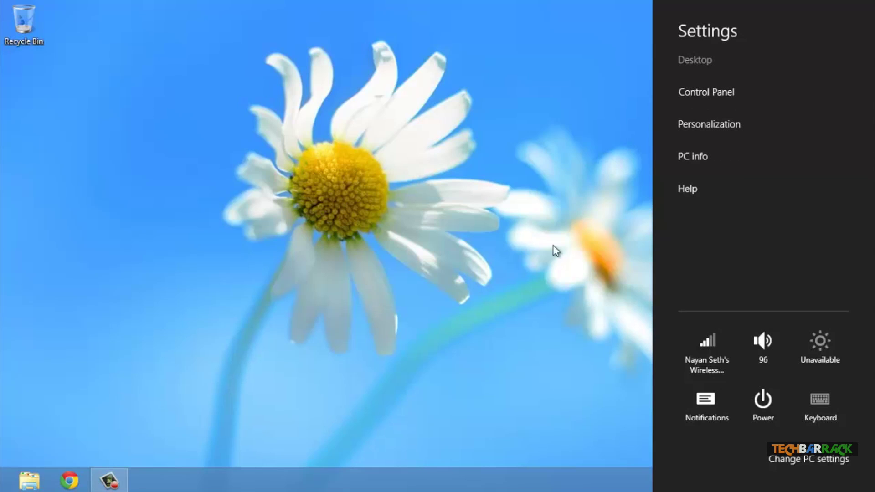
click(499, 355)
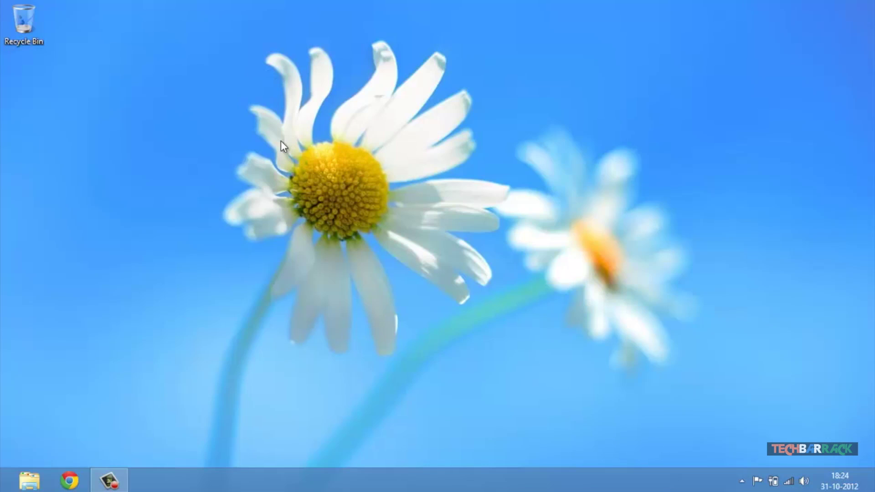
mouse_move(2, 456)
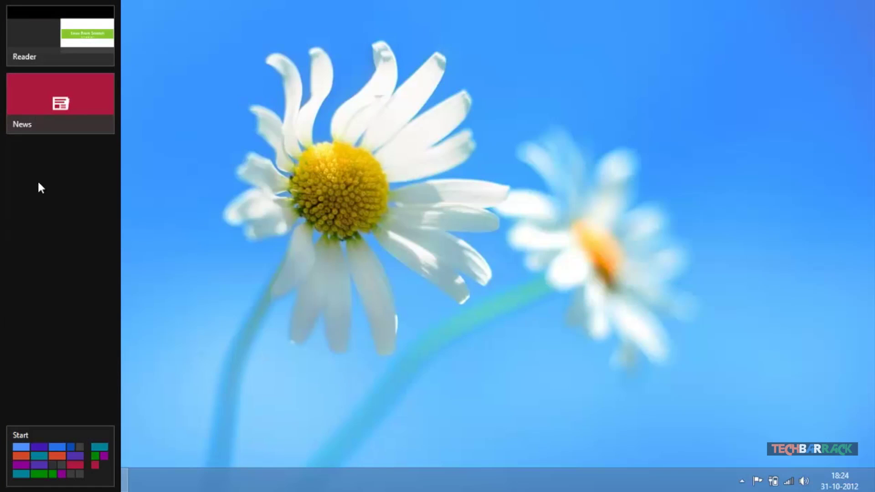
click(38, 124)
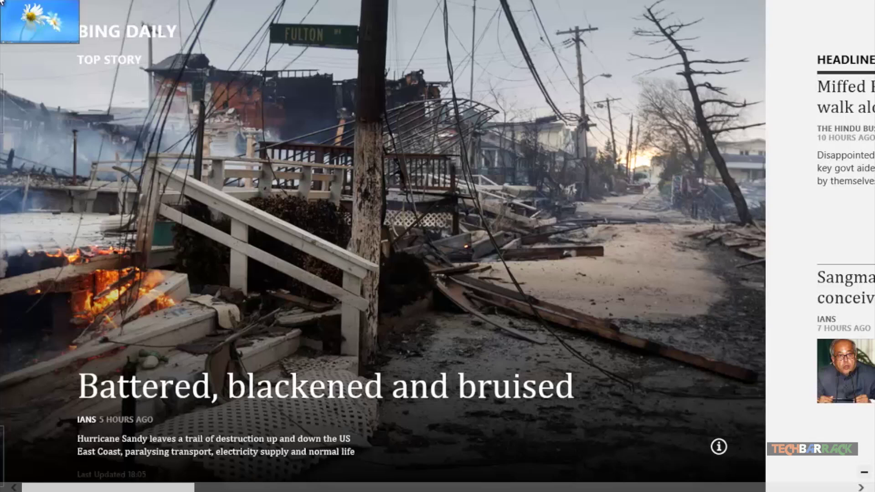
click(18, 119)
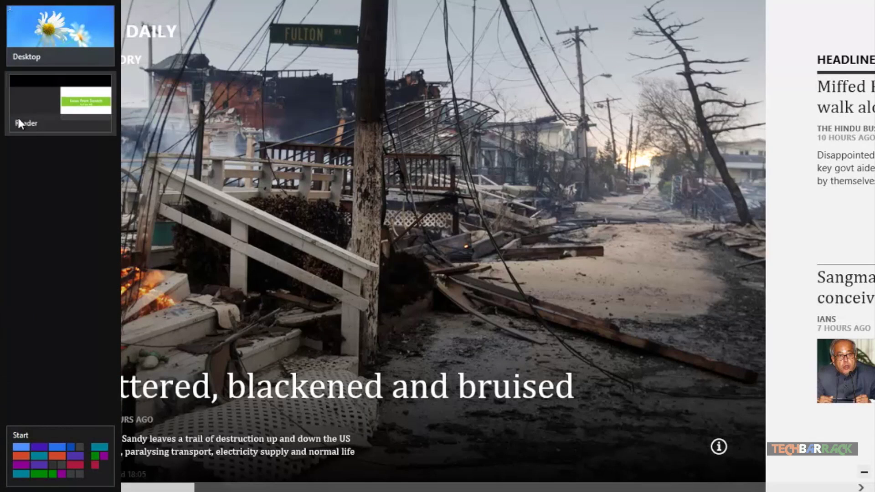
mouse_move(1, 1)
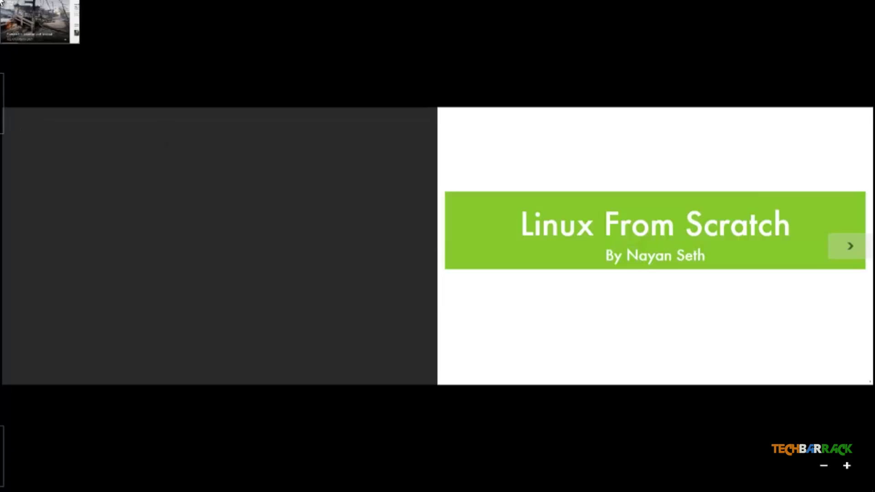
mouse_move(2, 389)
click(36, 114)
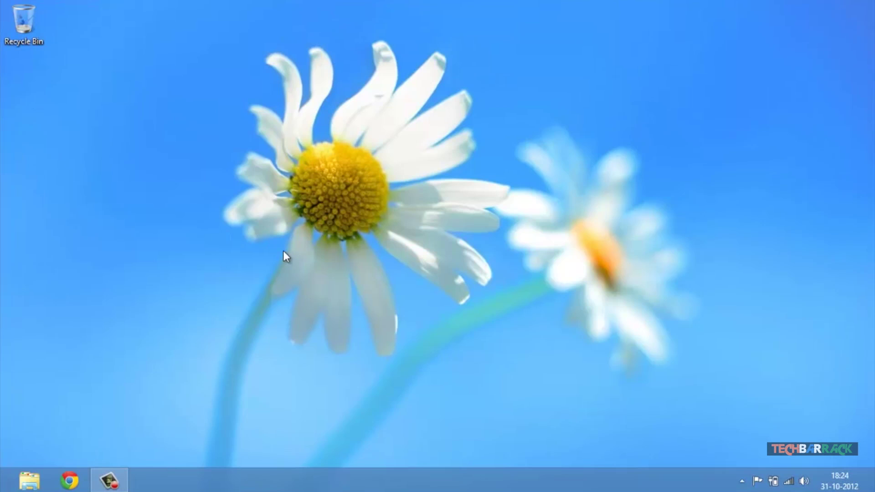
mouse_move(1, 1)
mouse_move(3, 157)
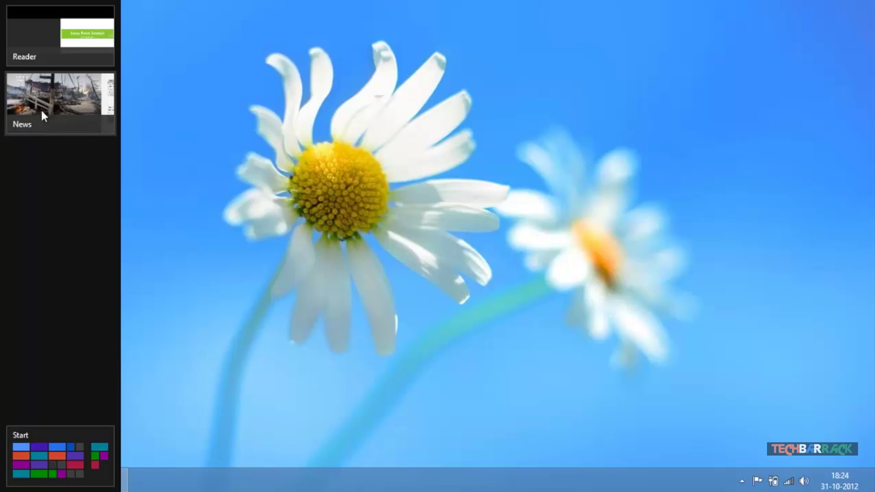
drag(42, 113, 119, 238)
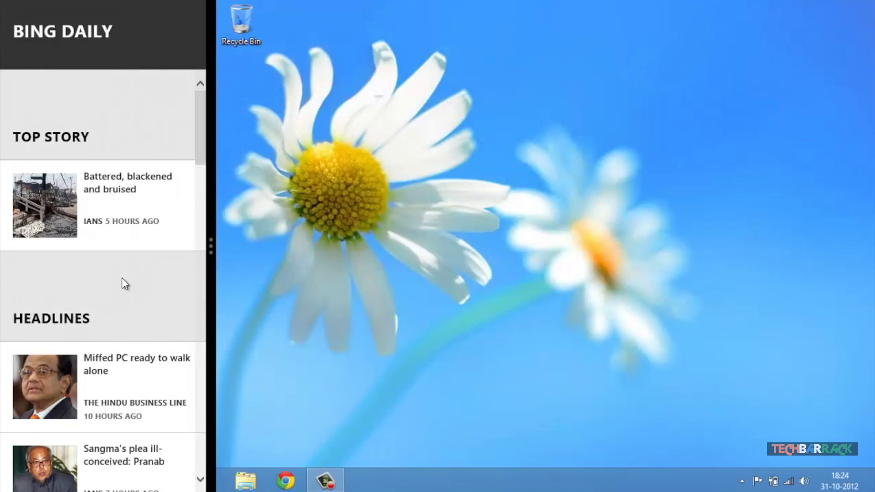
drag(211, 253, 469, 214)
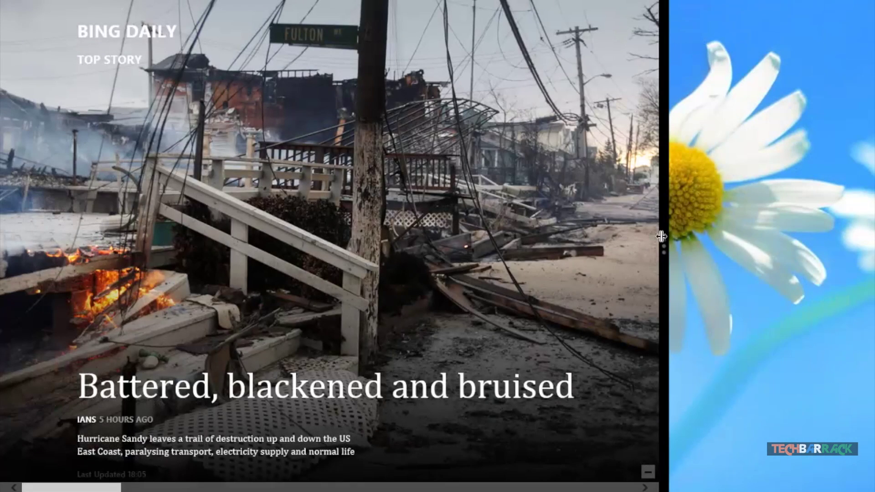
drag(662, 236, 1, 254)
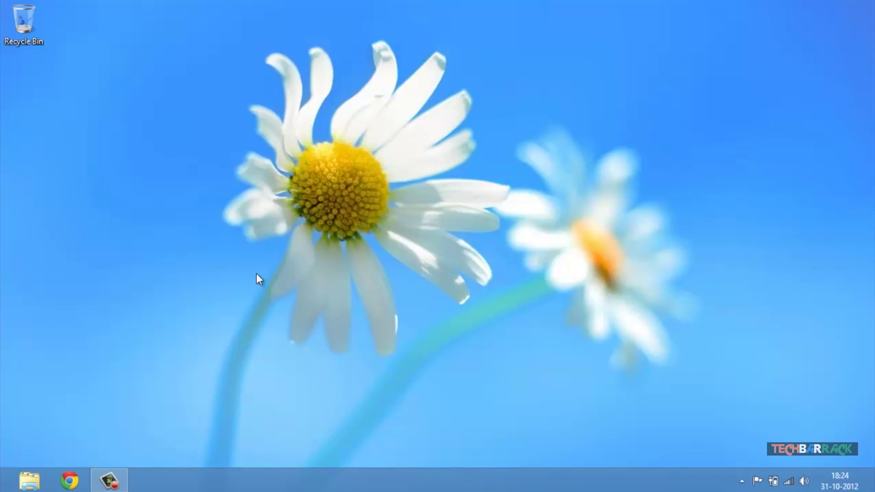
key(super)
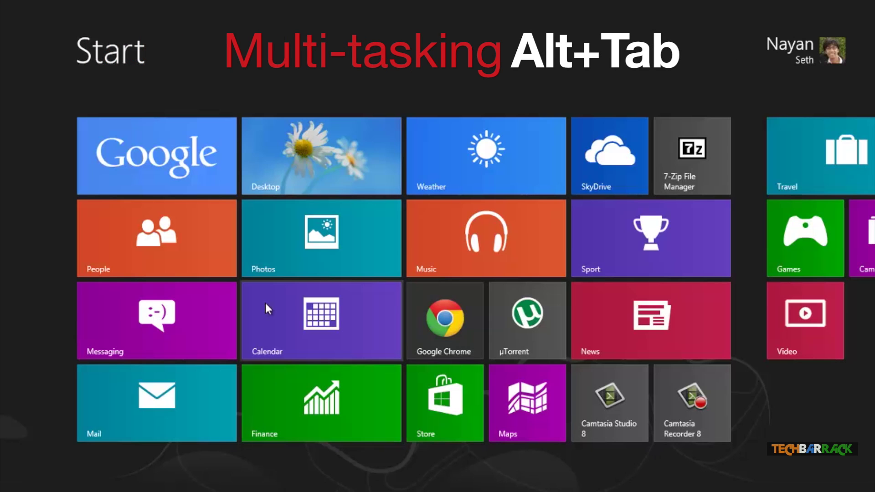
key(alt+Tab)
key(alt+Tab)
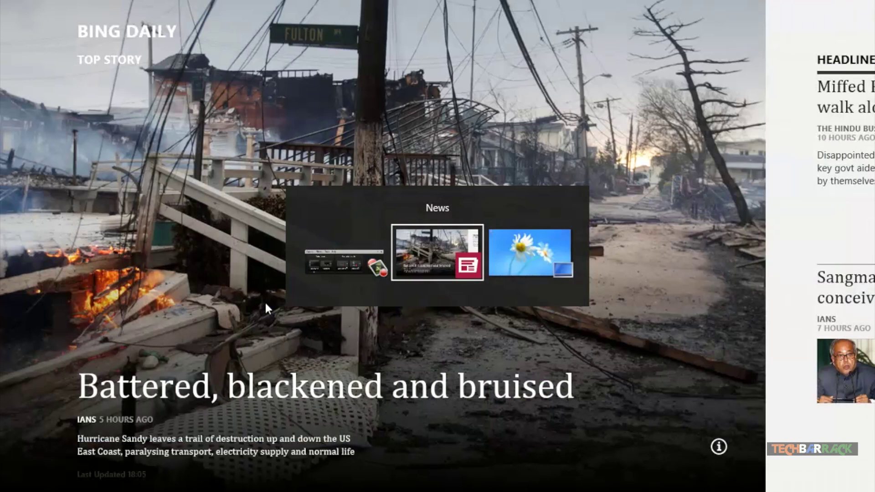
key(alt+Tab)
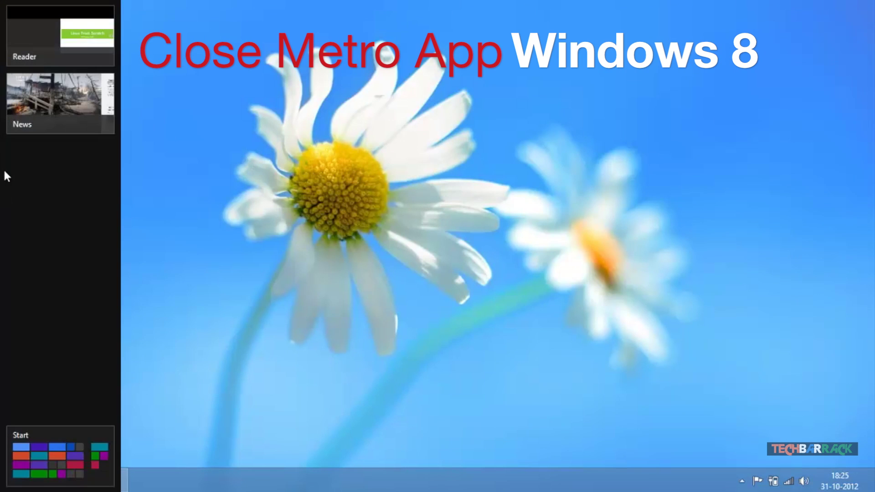
Visit Reader, jump to the desktop with Win+D, and close News from the left-edge switcher.
click(54, 28)
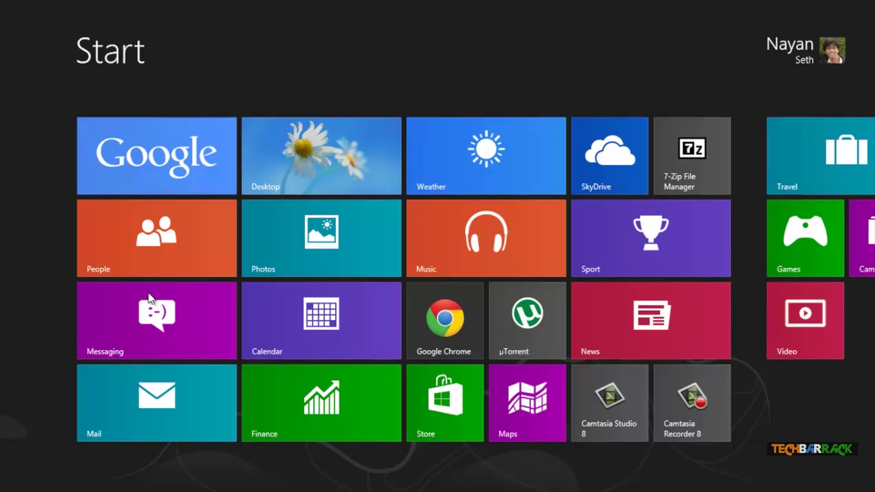
key(super+d)
mouse_move(2, 339)
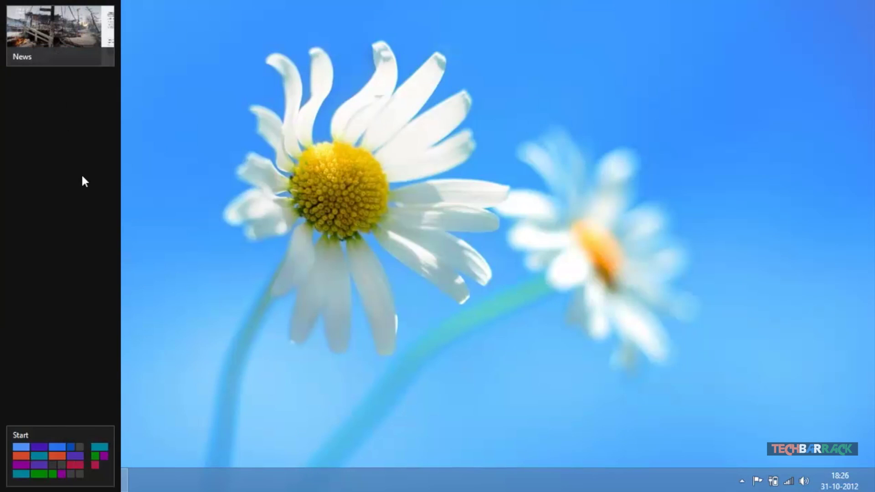
right_click(45, 31)
click(60, 39)
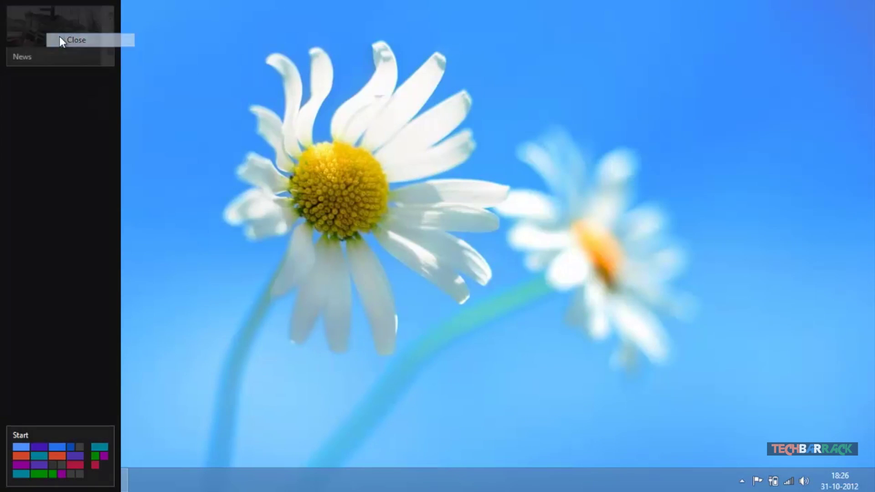